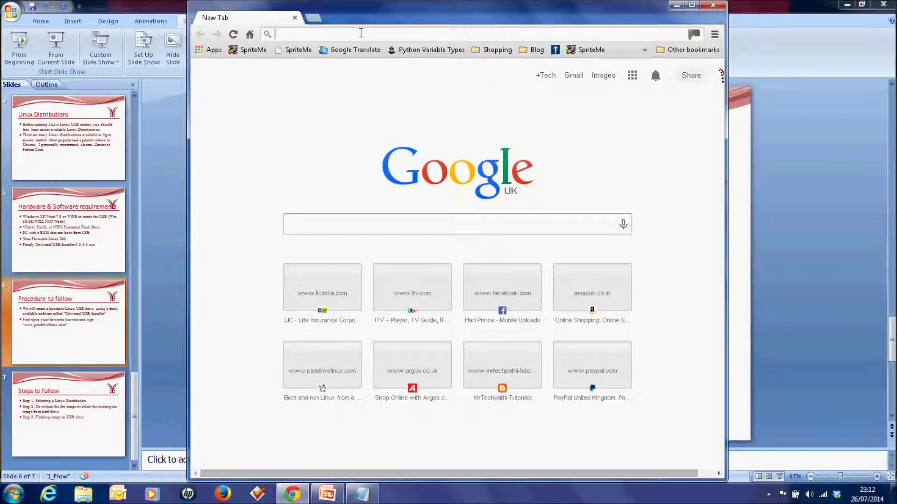
pyautogui.write('w.w')
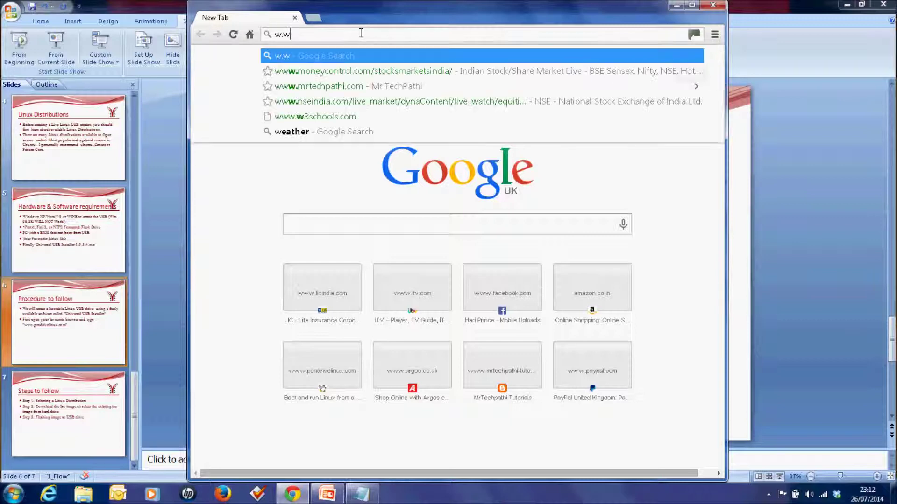
pyautogui.press('BackSpace')
pyautogui.press('BackSpace')
pyautogui.write('ww.')
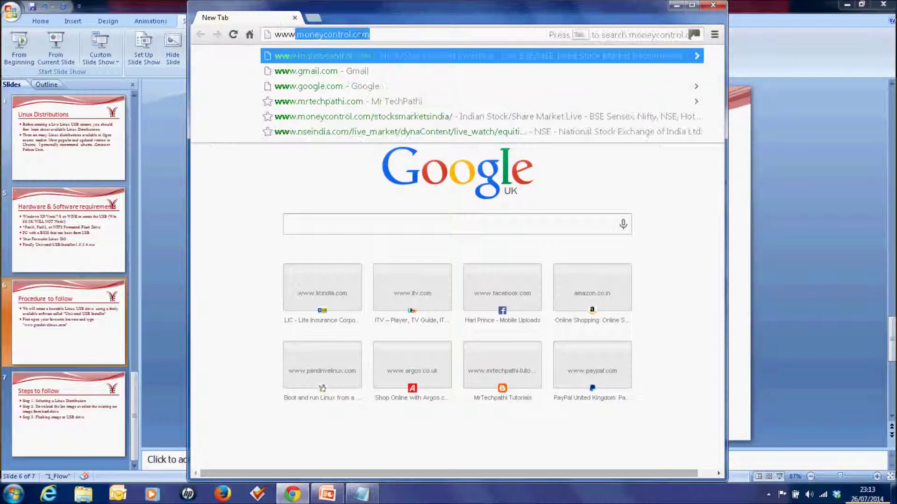
pyautogui.write('pe')
pyautogui.press('Return')
pyautogui.click(692, 4)
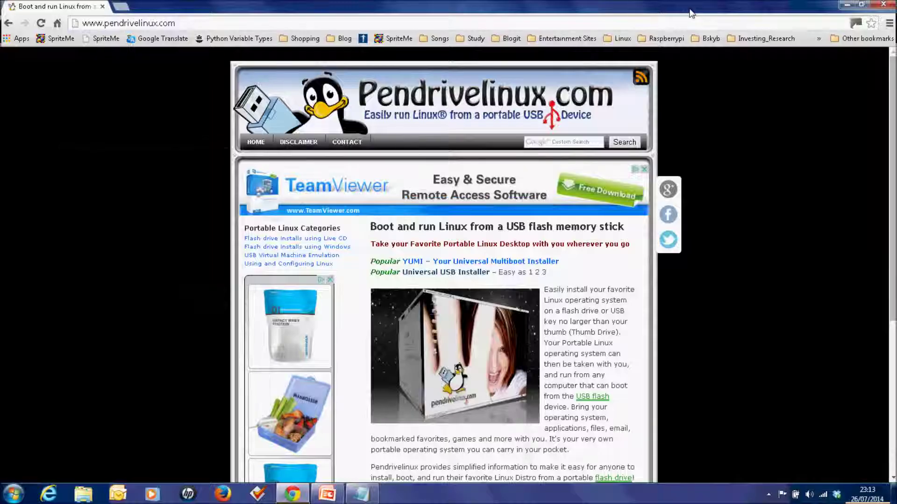
# Go to the Universal USB Installer page, scroll to Download UUI, and open Windows Explorer.
pyautogui.click(444, 276)
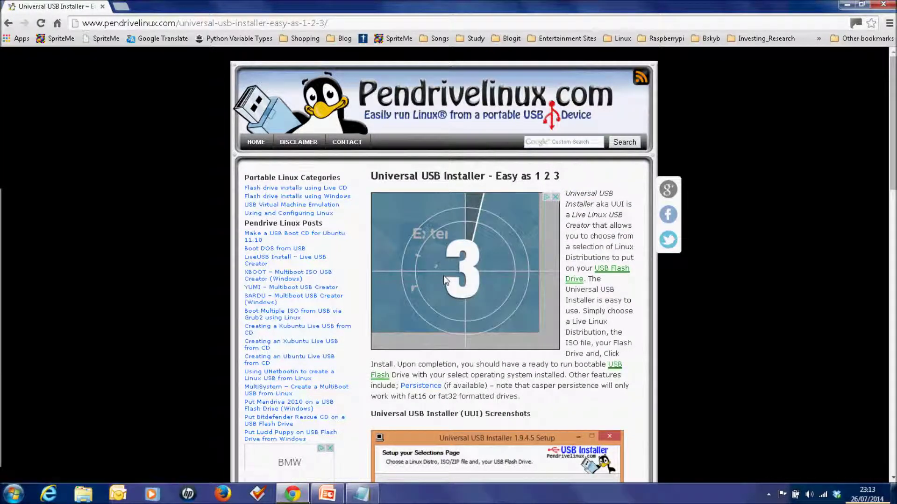
pyautogui.scroll(-3, 444, 279)
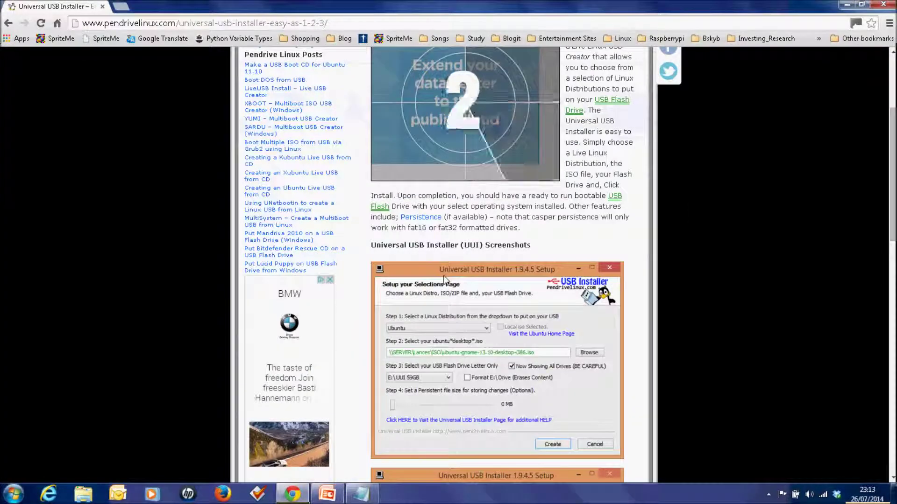
pyautogui.scroll(-8, 444, 279)
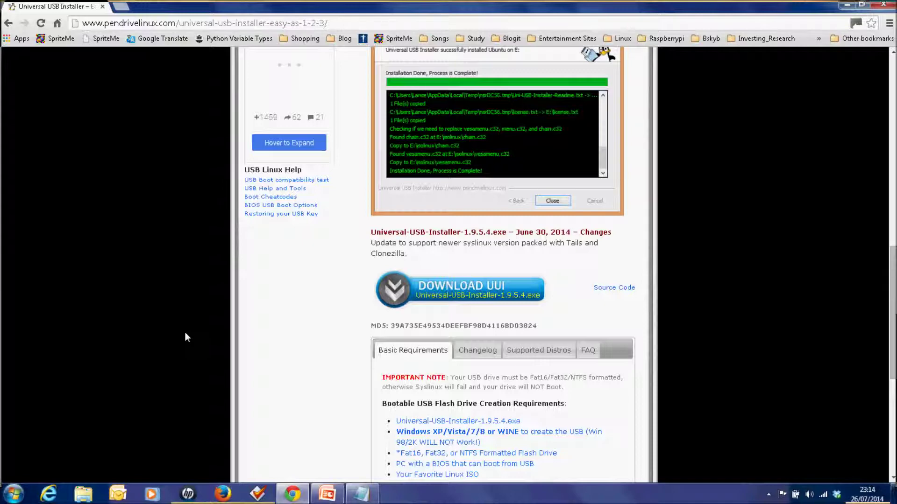
pyautogui.click(83, 493)
# Run Universal-USB-Installer-1.9.5.4.exe from the Downloads folder on Local Disk (C:).
pyautogui.click(409, 346)
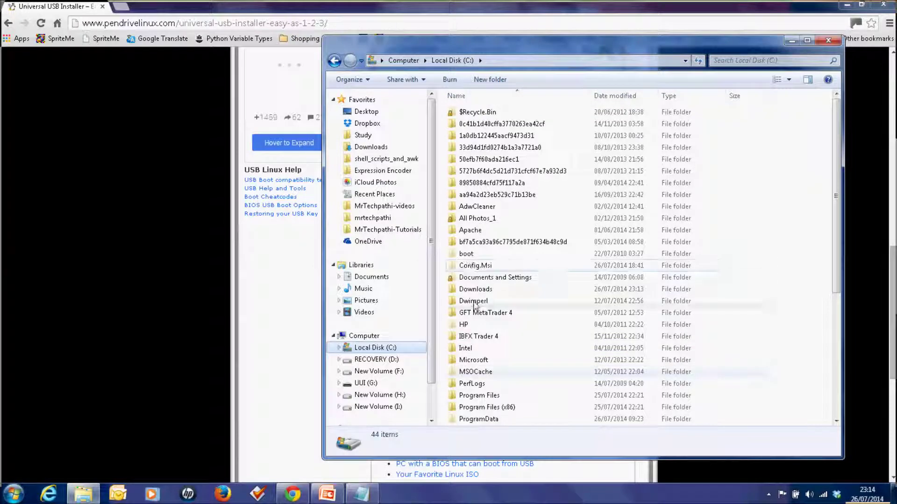
pyautogui.click(475, 290)
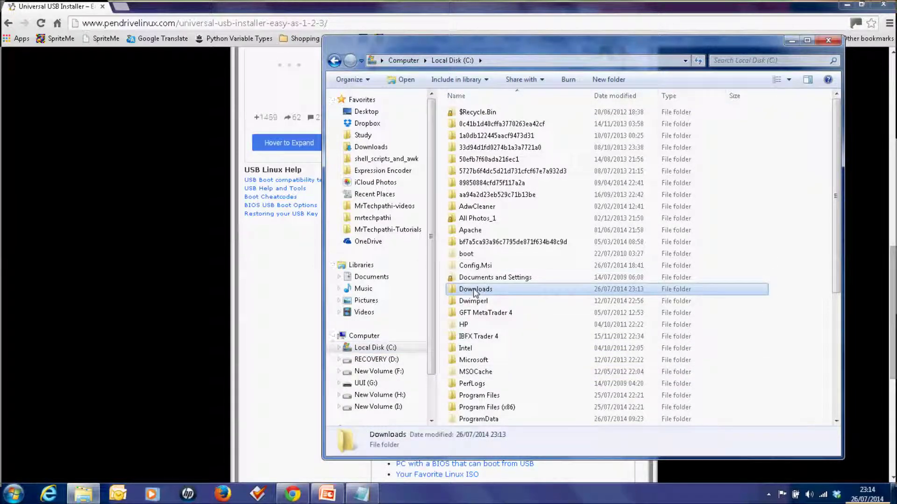
pyautogui.doubleClick(475, 290)
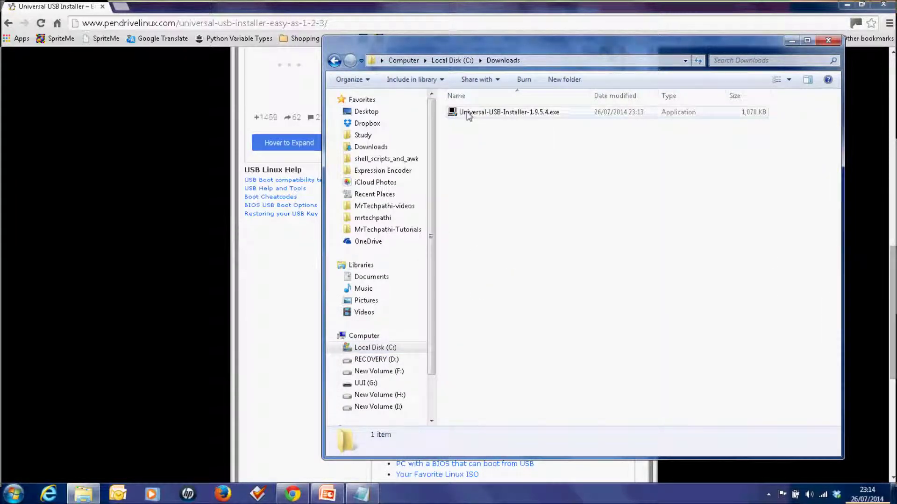
pyautogui.doubleClick(548, 118)
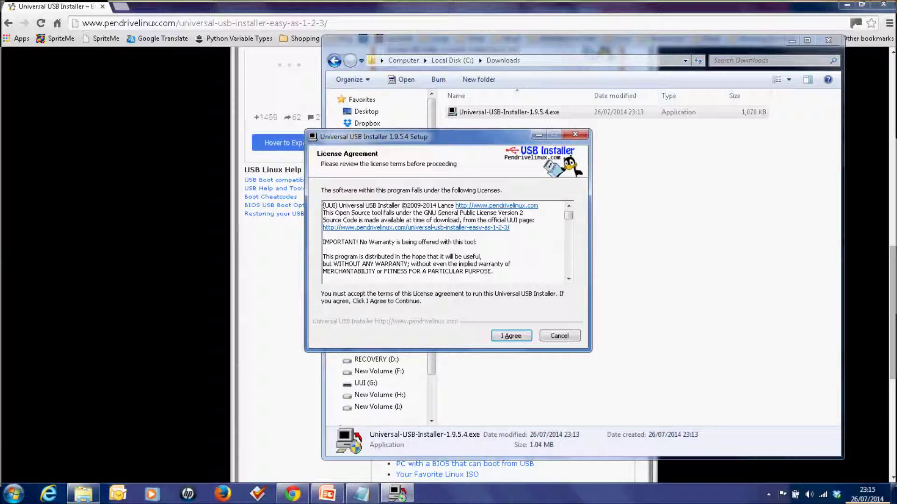
# Accept the Universal USB Installer license agreement with I Agree.
pyautogui.press('Return')
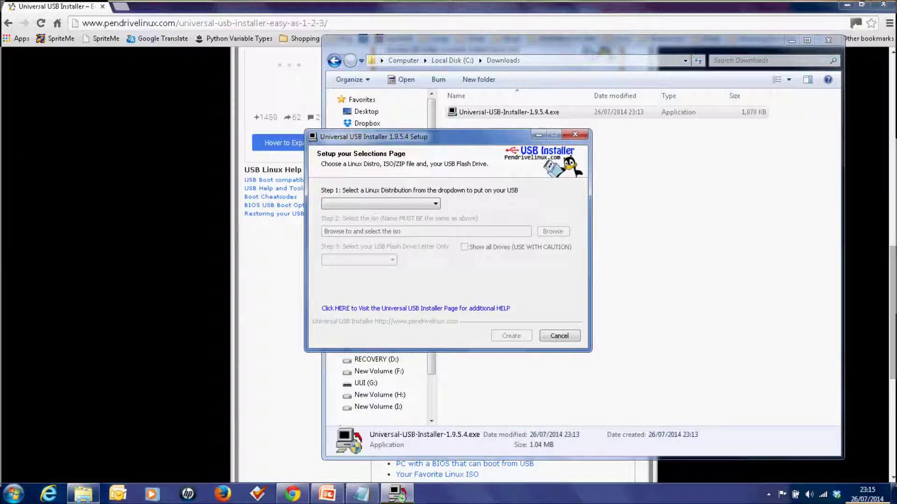
# Pick CentOS from the Step 1 Linux distribution list.
pyautogui.press('F4')
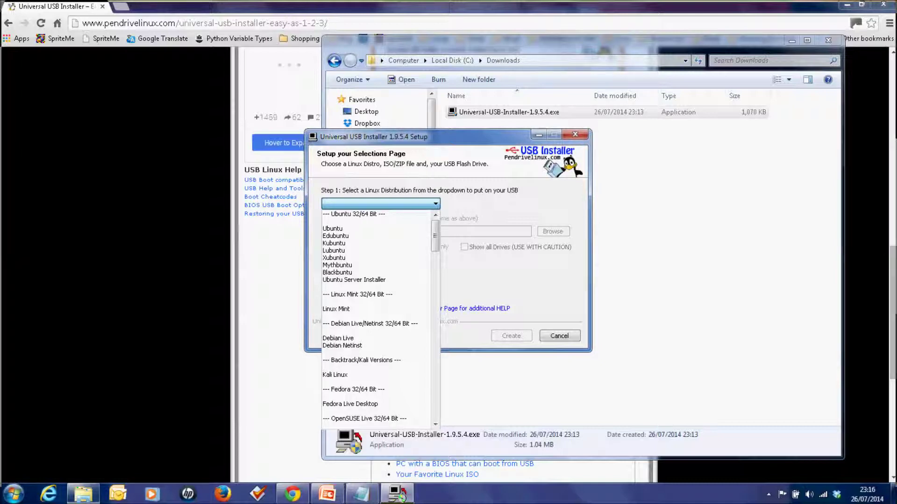
pyautogui.press('c')
pyautogui.press('c')
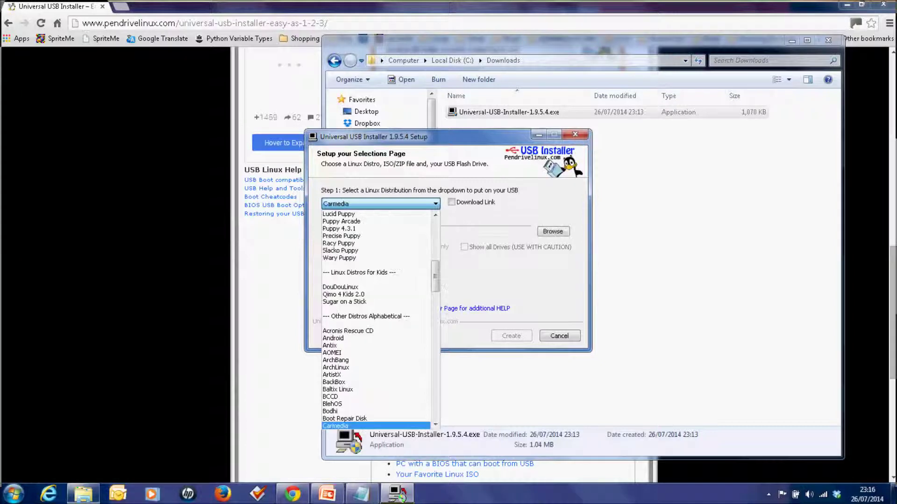
pyautogui.press('Return')
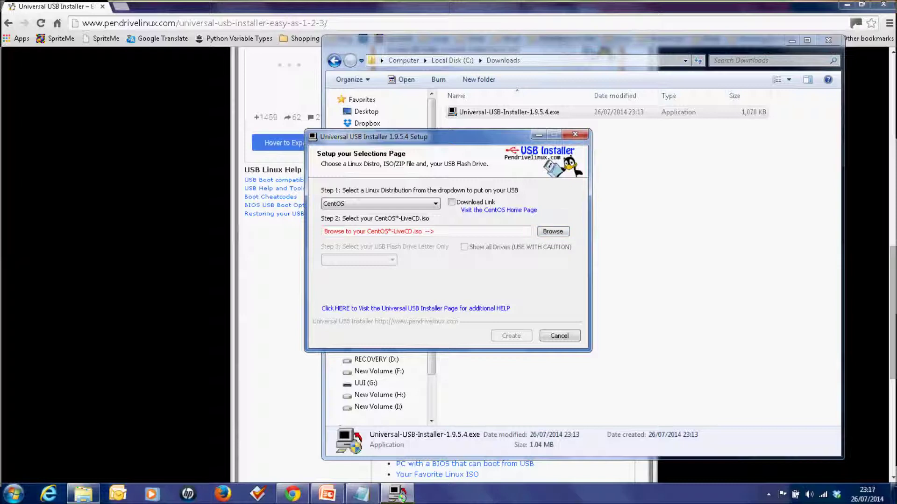
# Tick the CentOS Download Link box and answer the launch-download prompt.
pyautogui.click(451, 201)
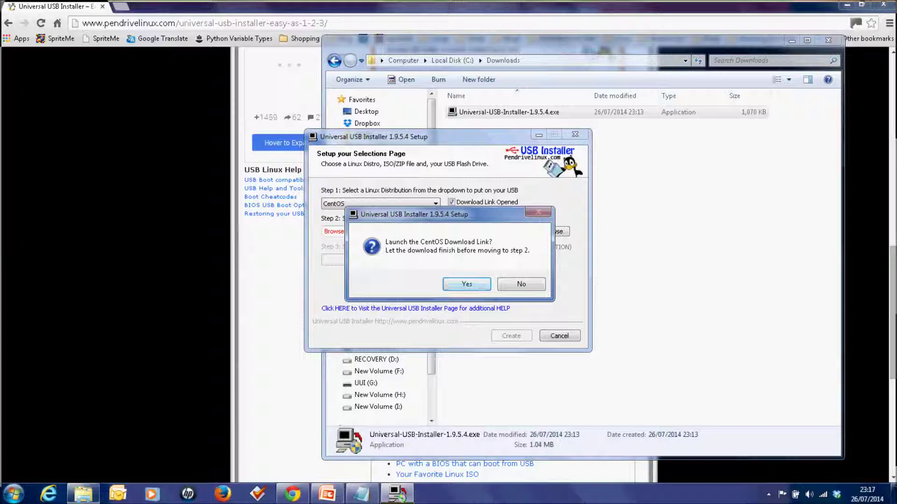
pyautogui.click(467, 284)
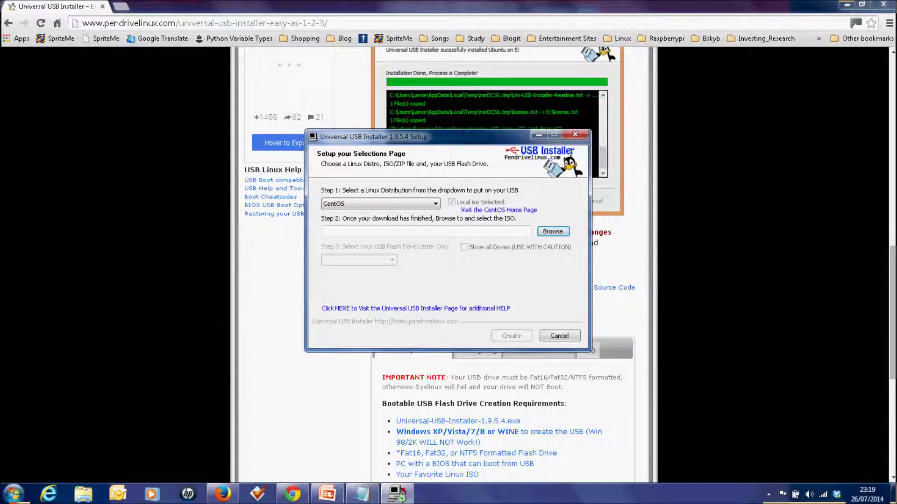
# Browse to the I:\ Iso-Image folder and choose CentOS-6.3-i386-LiveCD.iso as the Step 2 ISO.
pyautogui.click(325, 232)
pyautogui.write('I:\\MrTechpathi-Tutorials\\Iso-Image')
pyautogui.press('Tab')
pyautogui.press('Return')
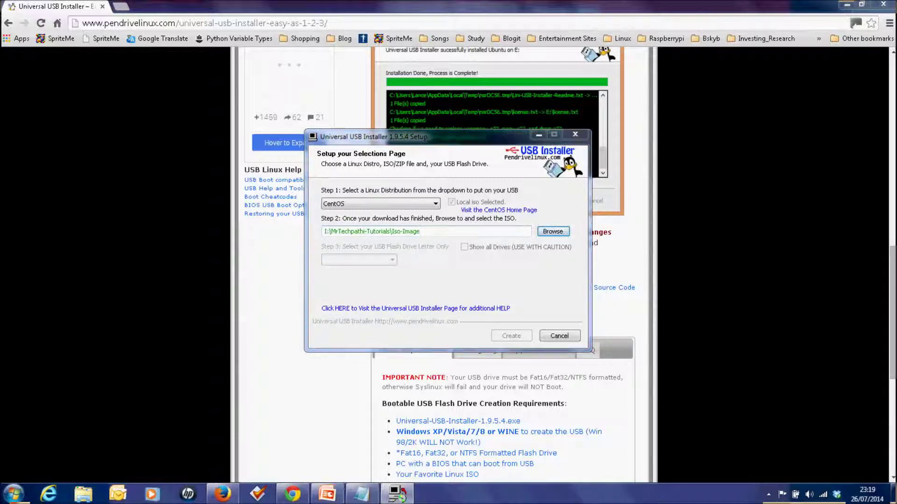
pyautogui.hotkey('alt', 'd')
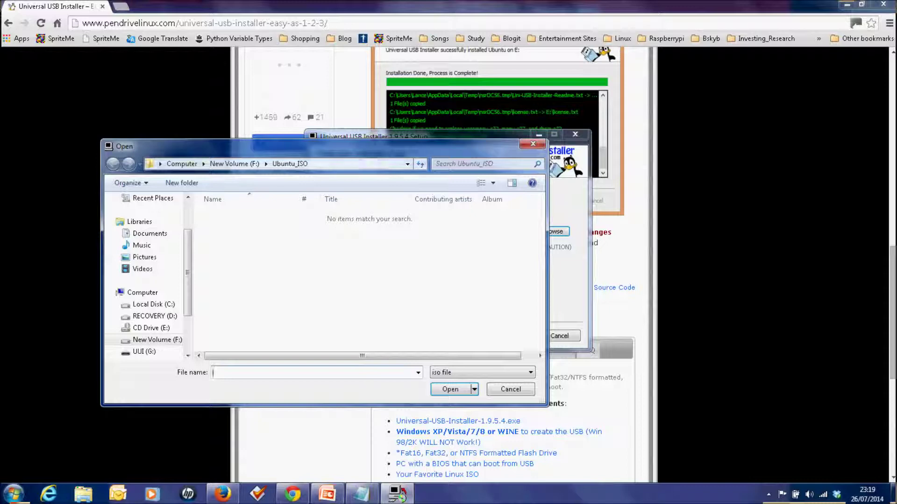
pyautogui.write('I:\\MrTechpathi-Tutorials\\Iso-Image')
pyautogui.press('Return')
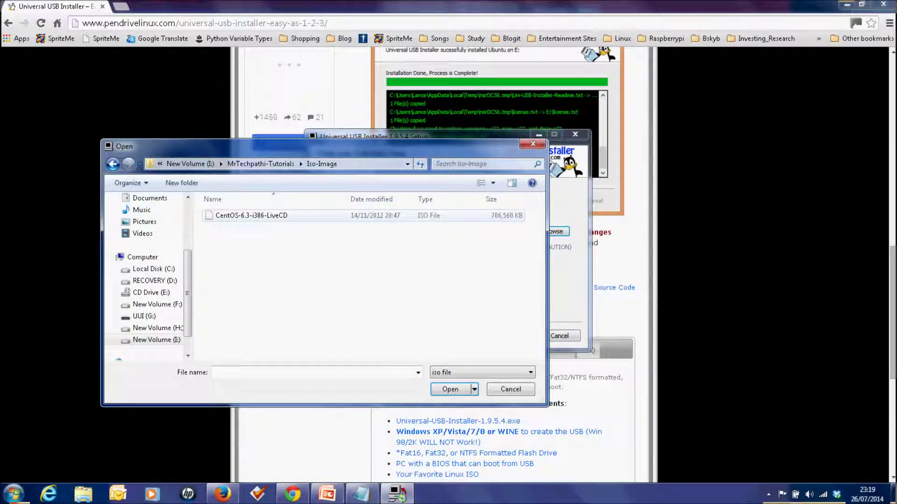
pyautogui.click(251, 216)
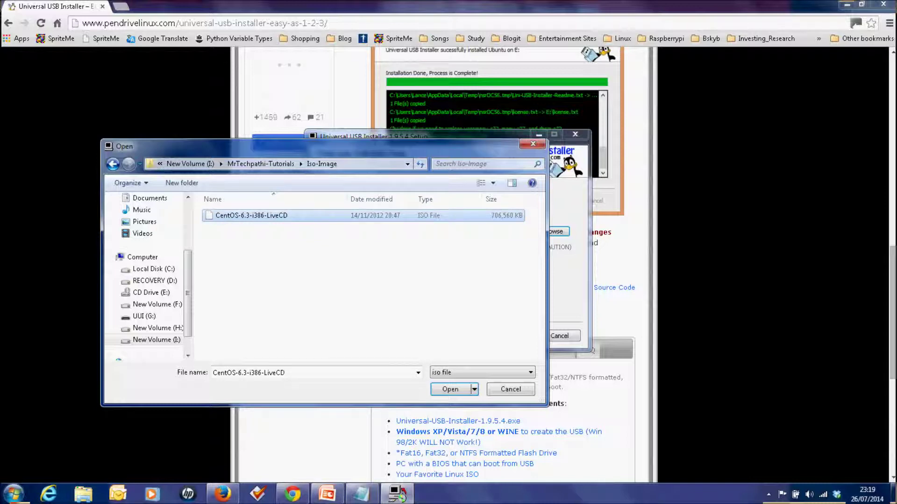
pyautogui.click(451, 389)
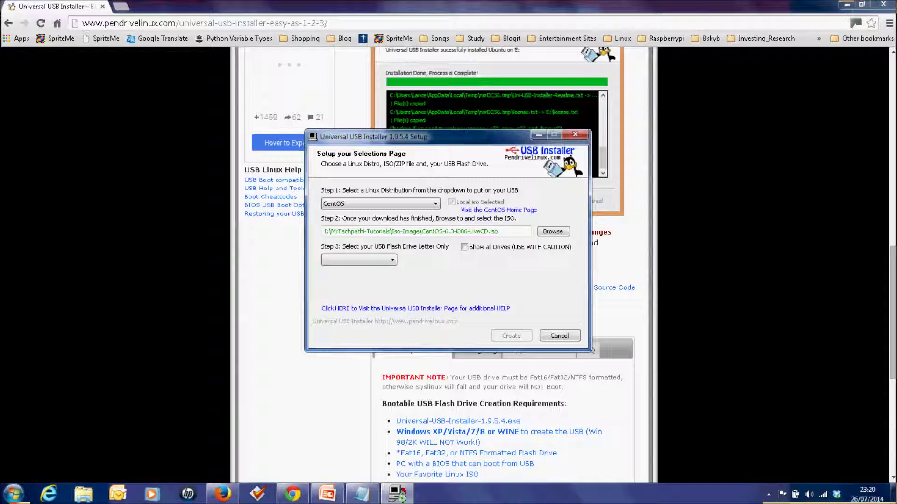
# Select G:\ UUI 3GB as the target USB drive and press Create.
pyautogui.hotkey('alt', 'Down')
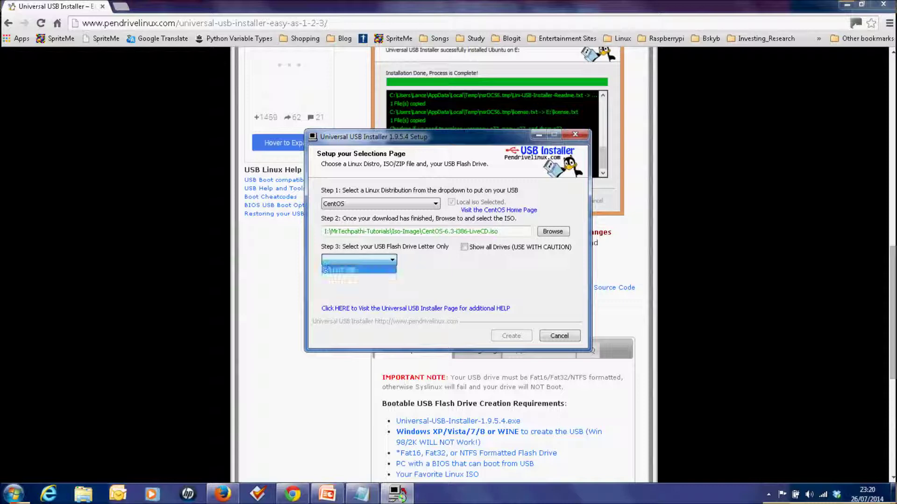
pyautogui.press('Return')
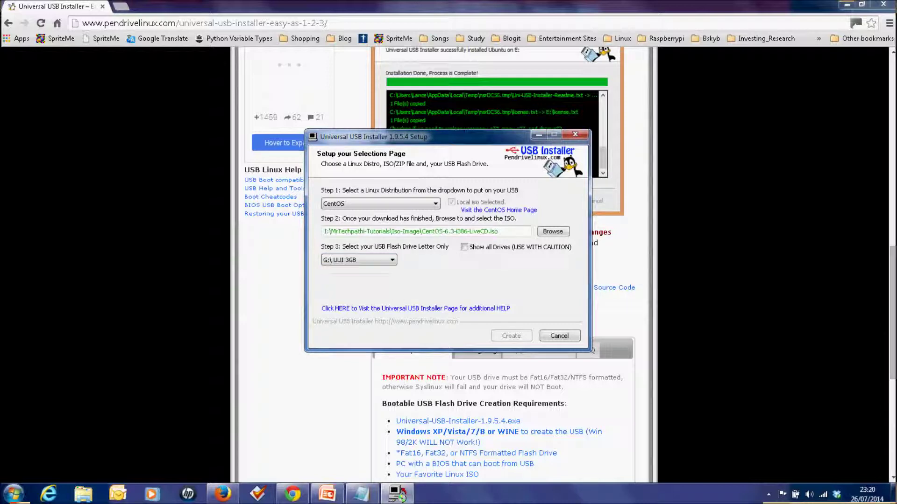
pyautogui.press('Return')
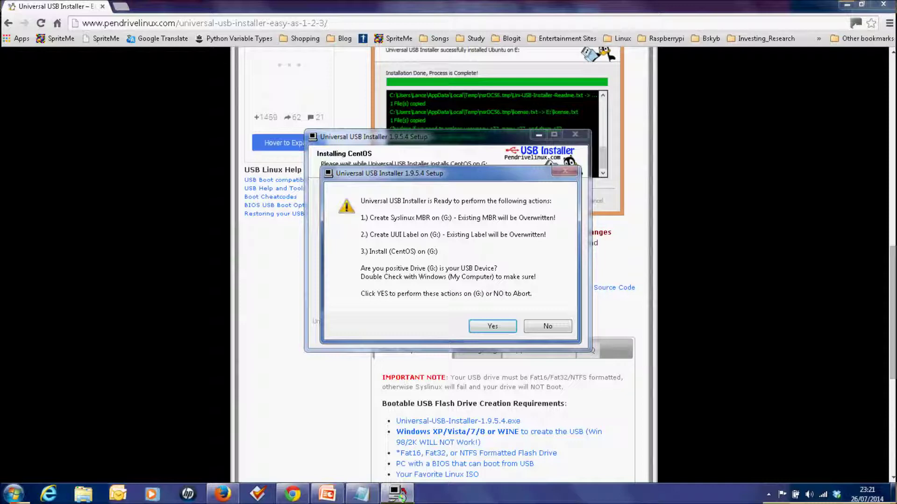
# Confirm installing CentOS onto drive G:, then close the installer after Installation Complete.
pyautogui.press('Return')
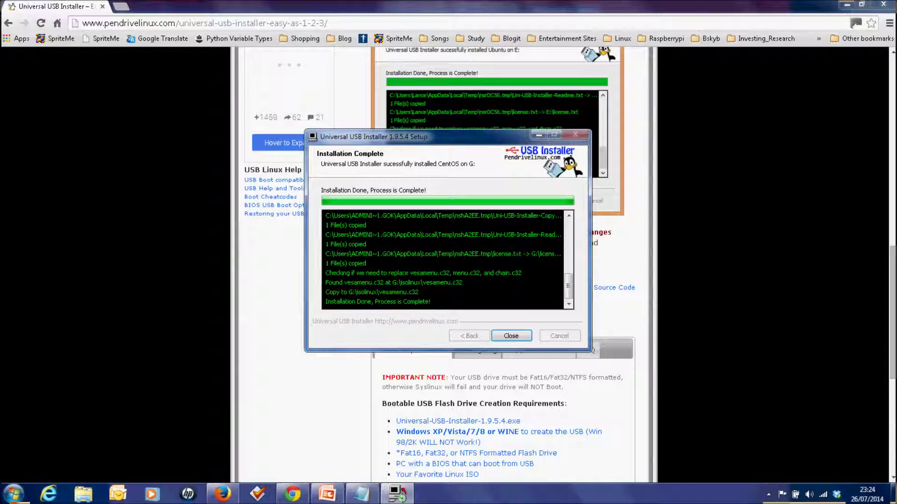
pyautogui.click(511, 336)
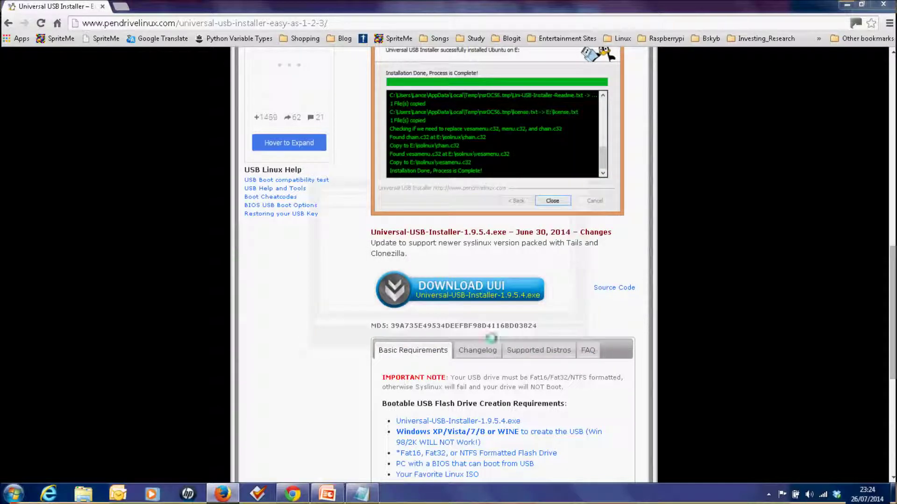